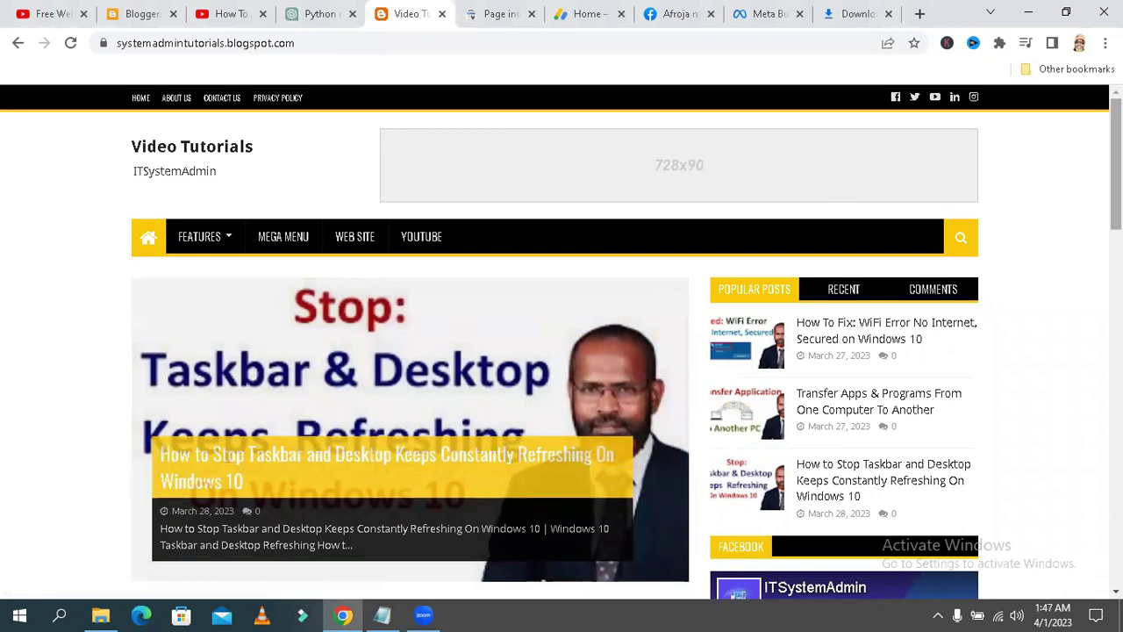
# Review the live blog page, then open the Posts list in the Blogger dashboard
pyautogui.scroll(-3, 1114, 175)
pyautogui.scroll(-15, 1115, 175)
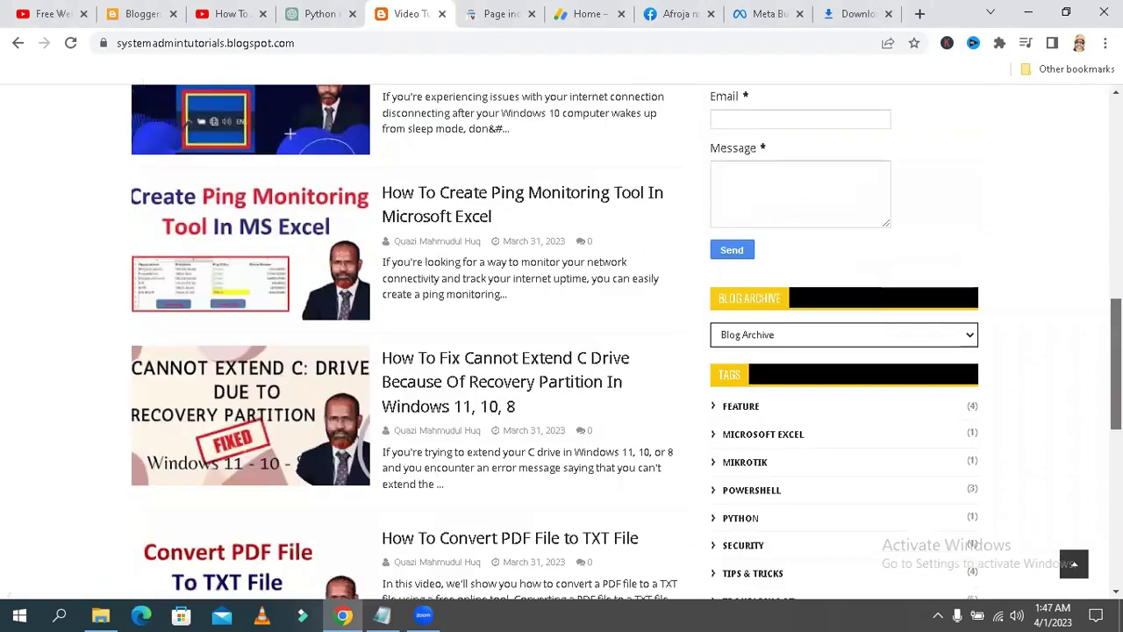
pyautogui.scroll(-2, 939, 548)
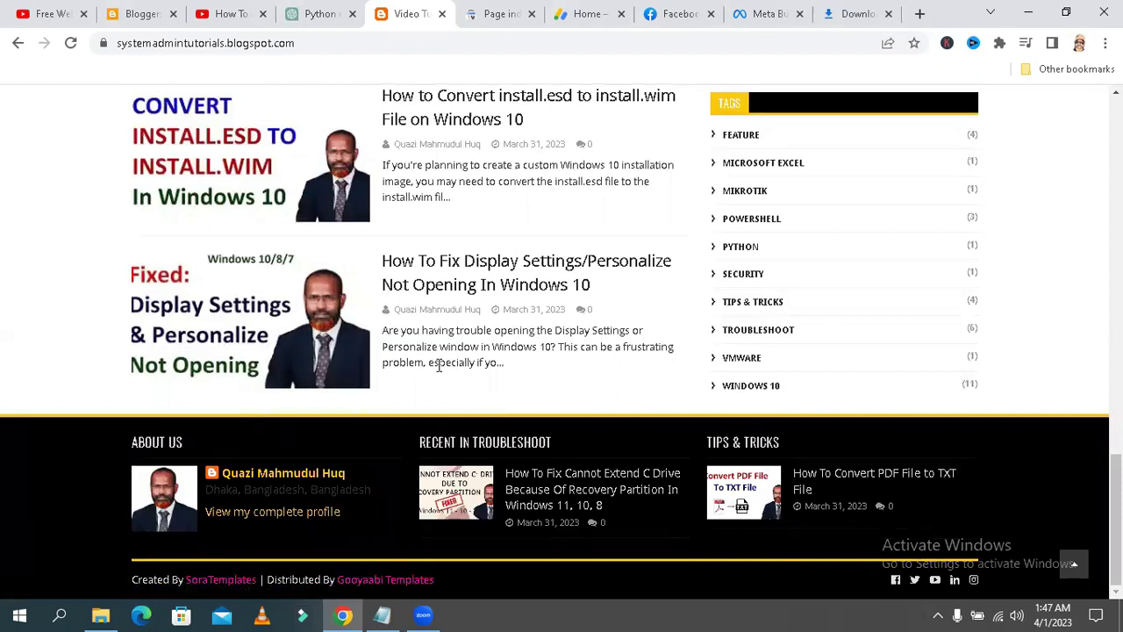
pyautogui.scroll(10, 438, 365)
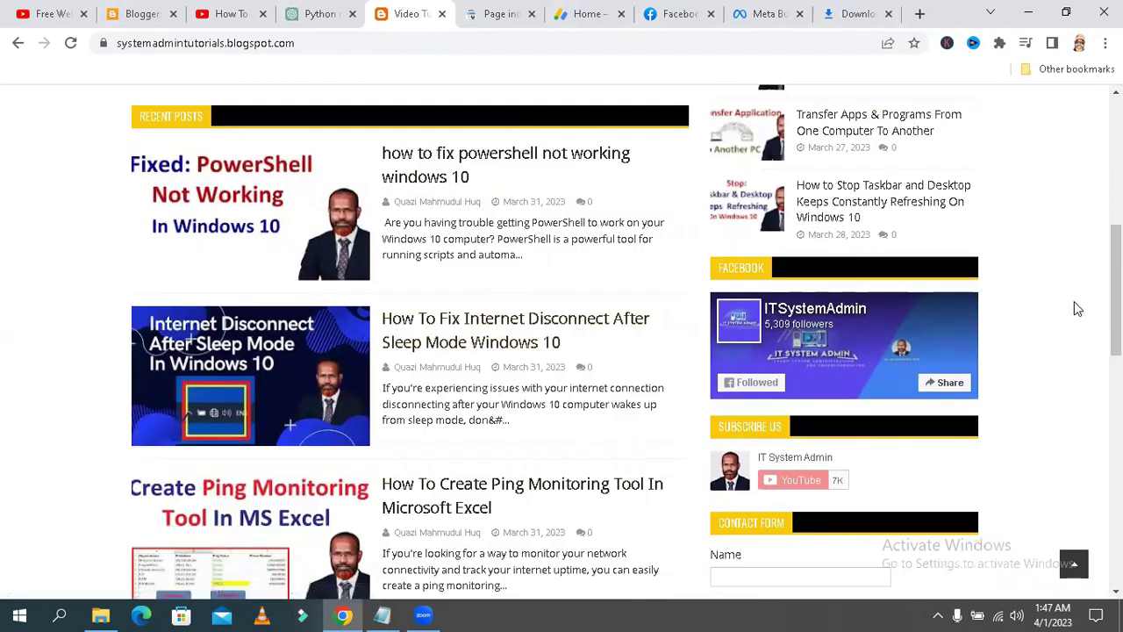
pyautogui.moveTo(1115, 291); pyautogui.dragTo(1115, 498)
pyautogui.scroll(7, 1093, 357)
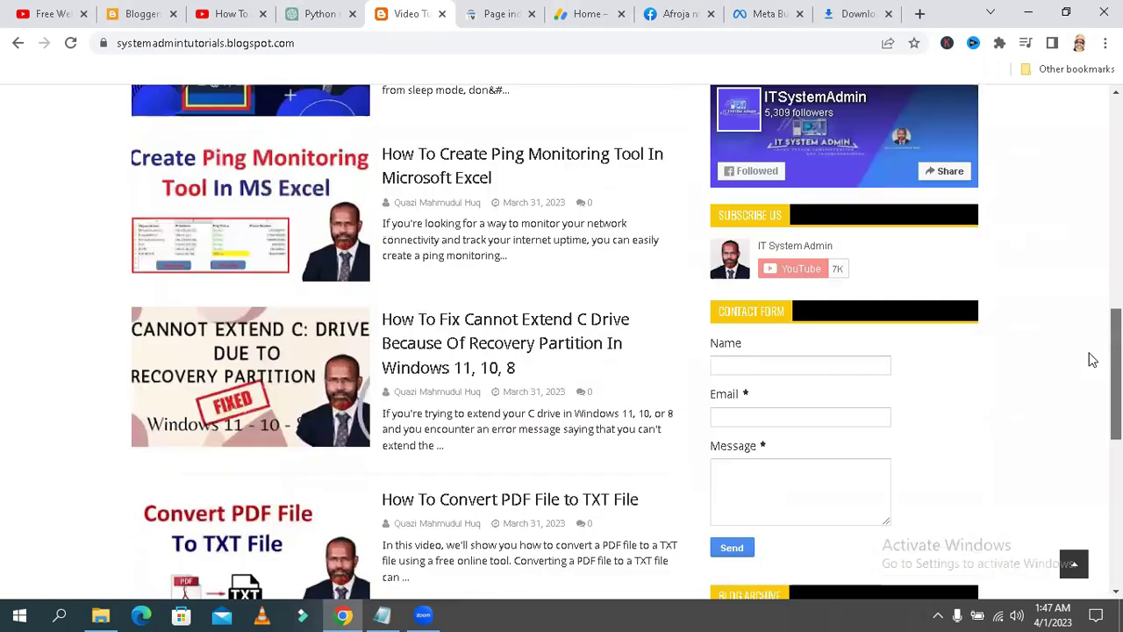
pyautogui.click(136, 14)
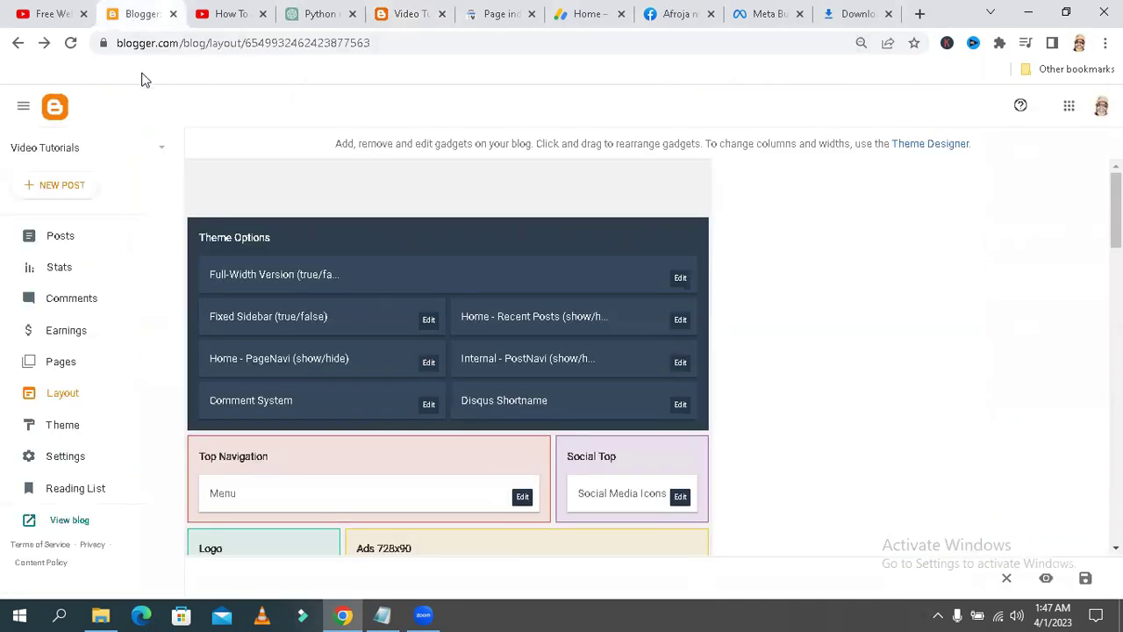
pyautogui.click(71, 239)
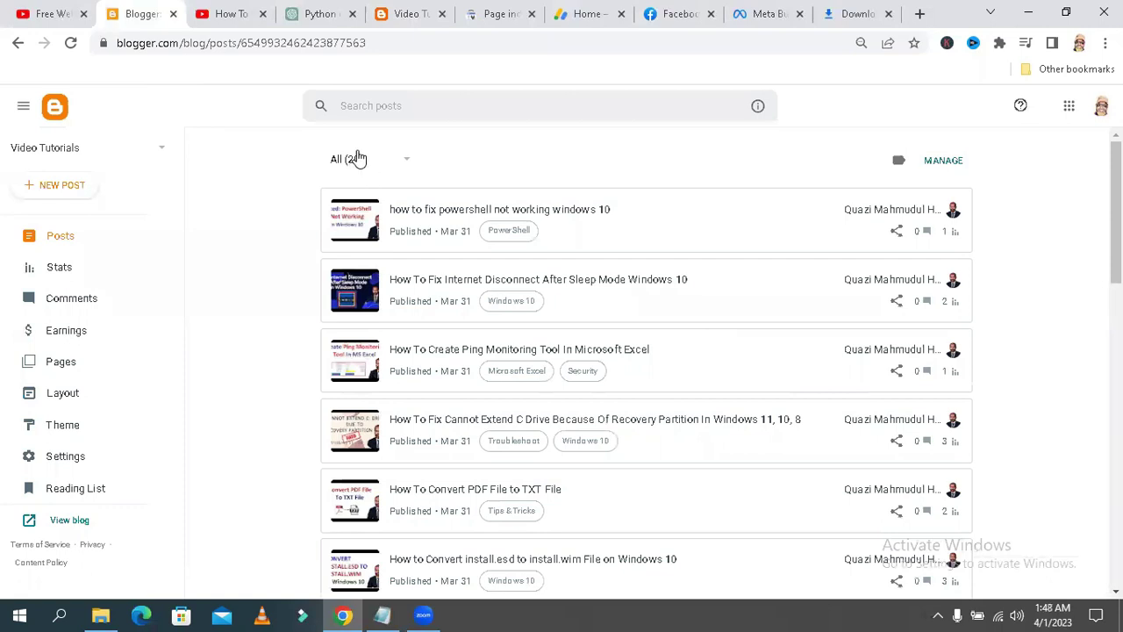
# Recheck the live blog's posts, then return to the dashboard's list of 20 posts
pyautogui.click(409, 16)
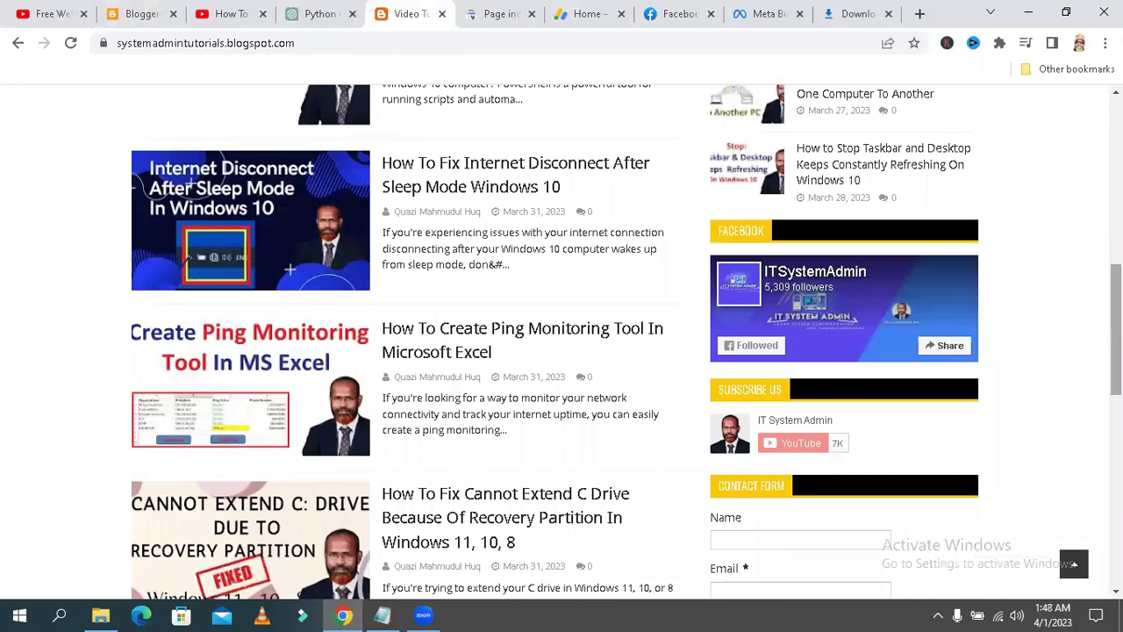
pyautogui.scroll(-5, 561, 342)
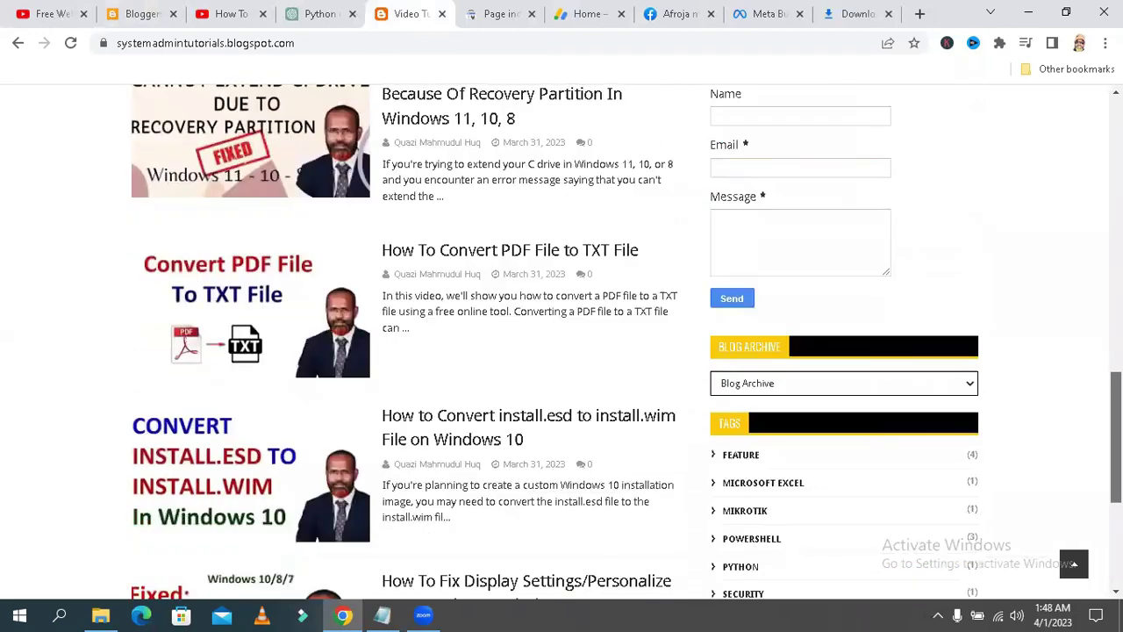
pyautogui.scroll(-2, 561, 342)
pyautogui.scroll(8, 562, 342)
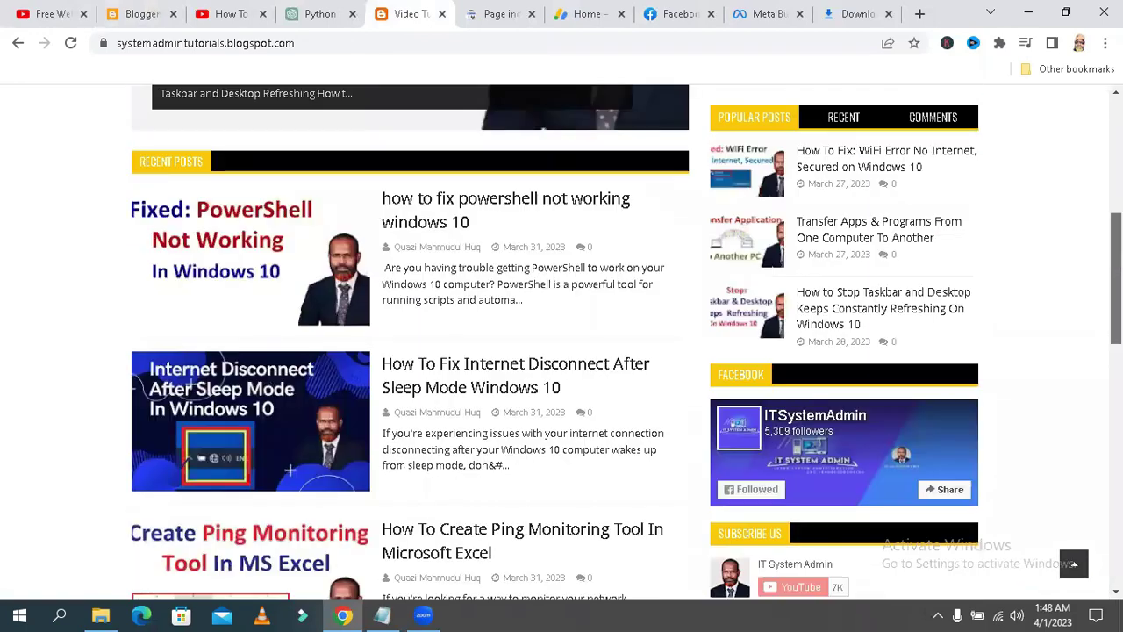
pyautogui.scroll(-8, 562, 343)
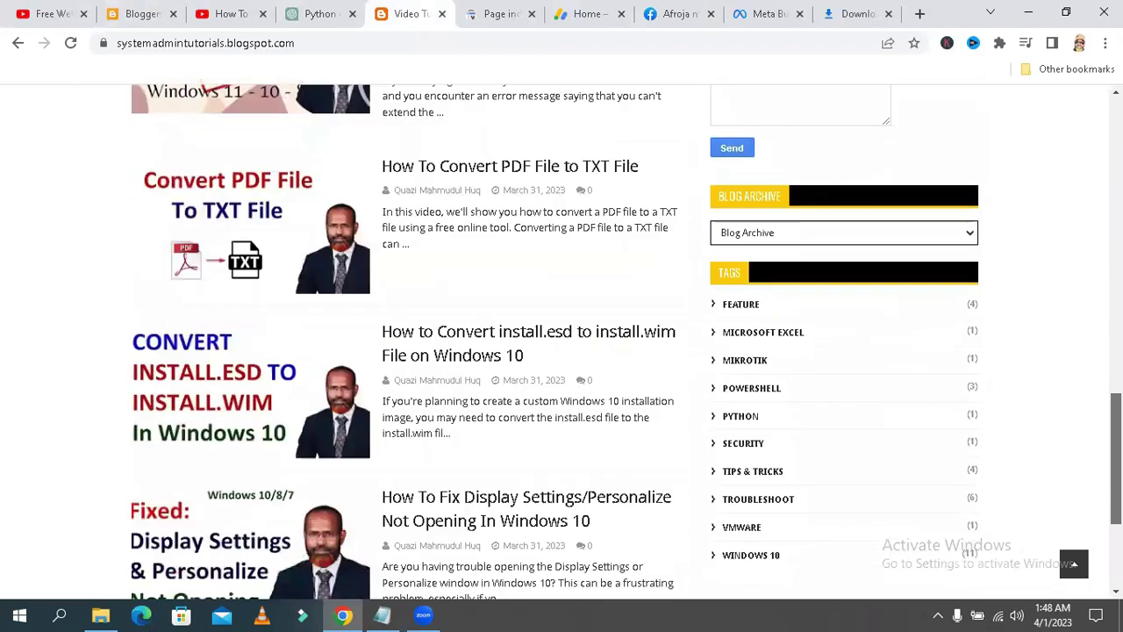
pyautogui.scroll(-3, 455, 403)
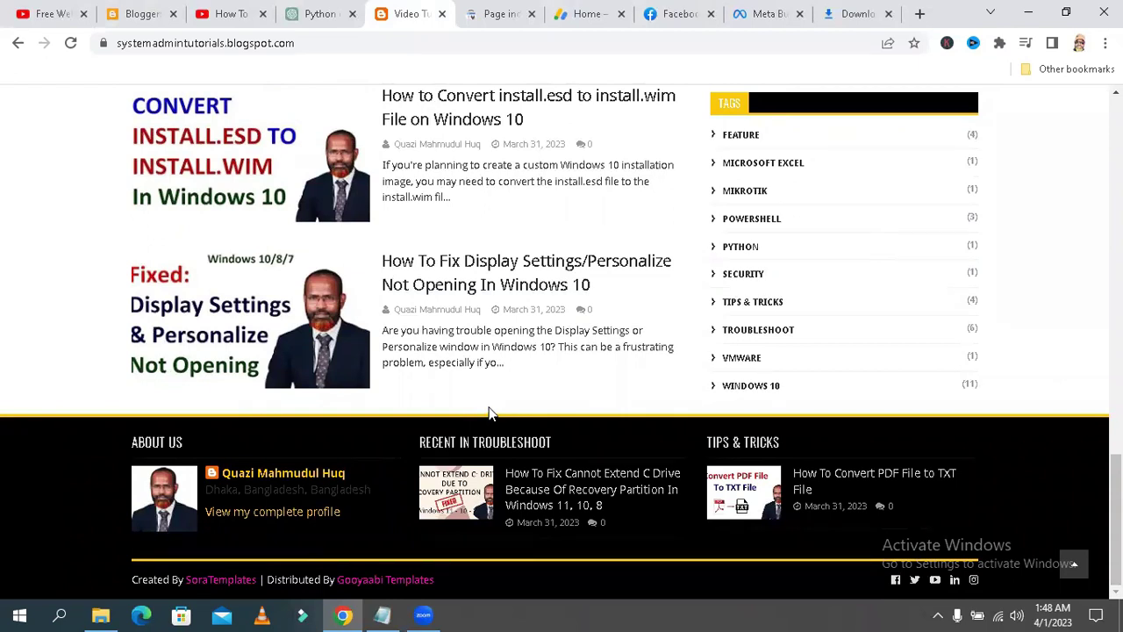
pyautogui.click(131, 14)
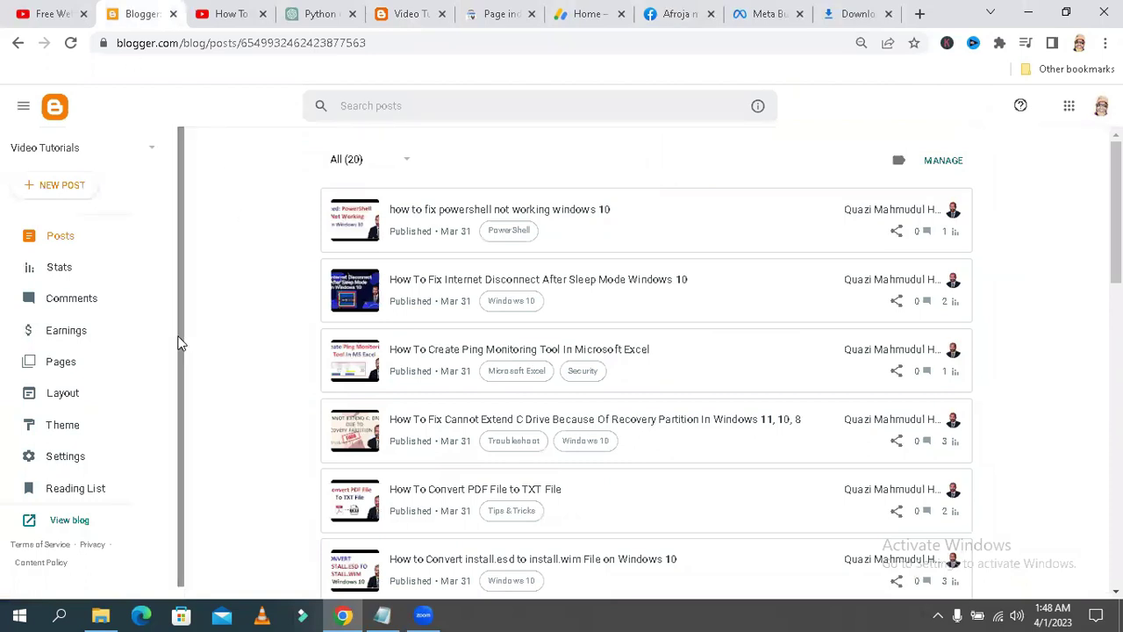
# Open the Layout page for the Video Tutorials blog to reach its Theme Options gadgets
pyautogui.click(86, 405)
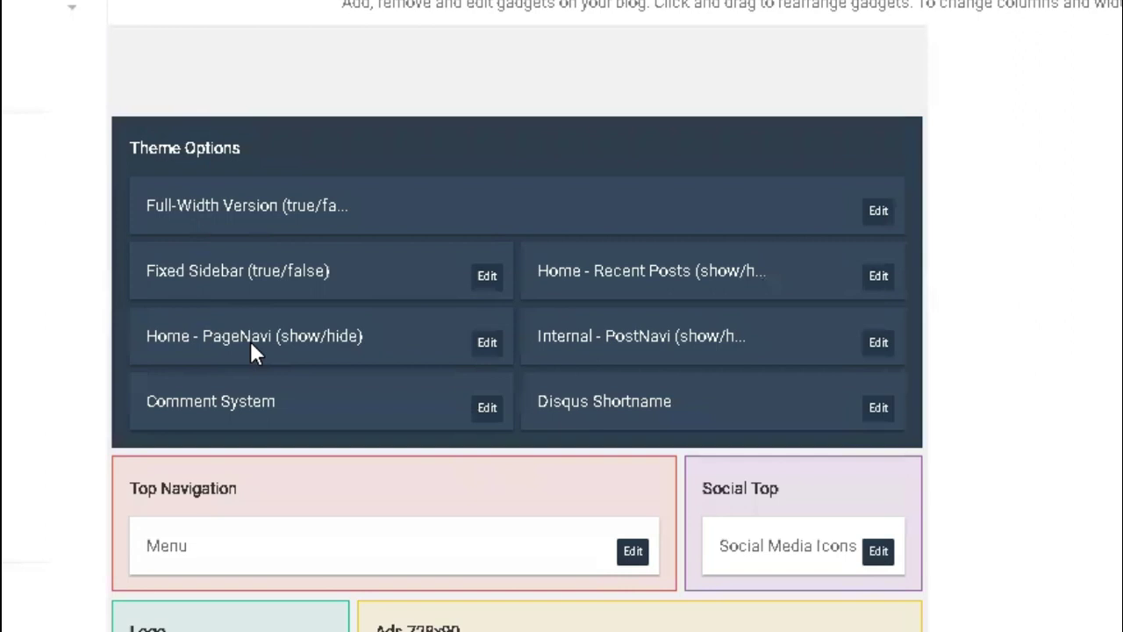
# Change the Home - PageNavi Content from 'hide' to 'show' and save the layout
pyautogui.click(486, 344)
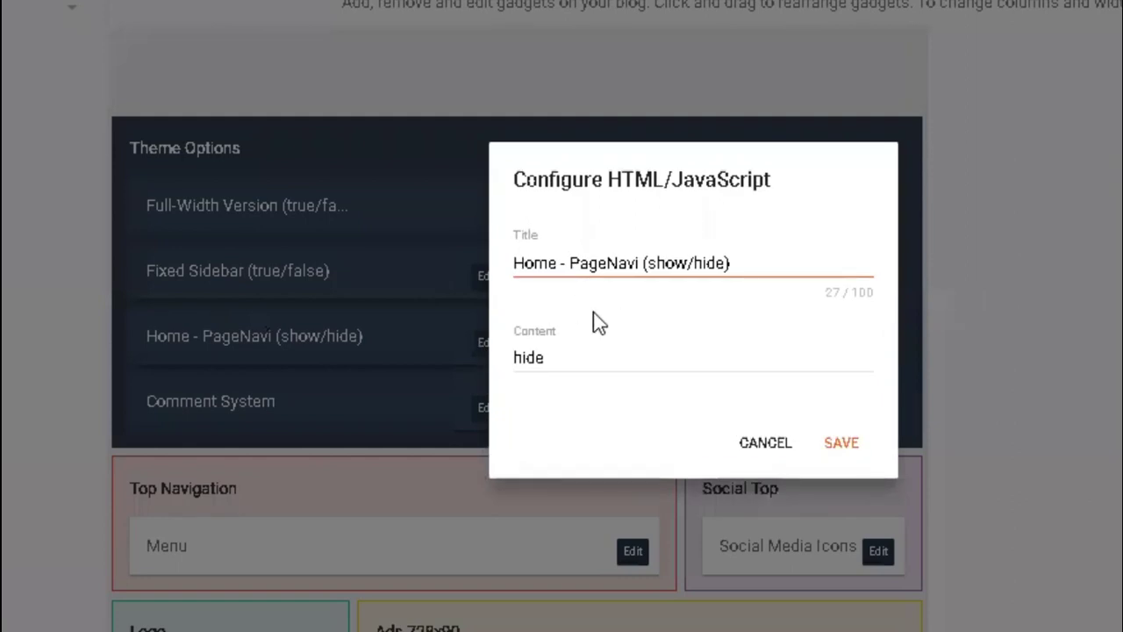
pyautogui.click(549, 356)
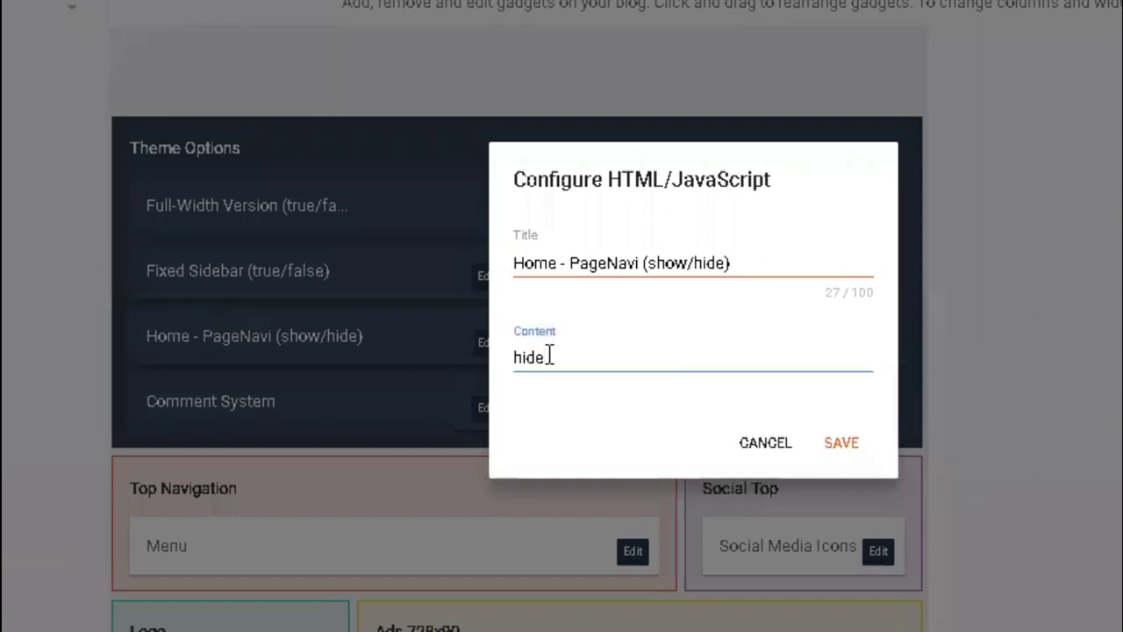
pyautogui.press('BackSpace')
pyautogui.press('BackSpace')
pyautogui.write('sho')
pyautogui.click(841, 443)
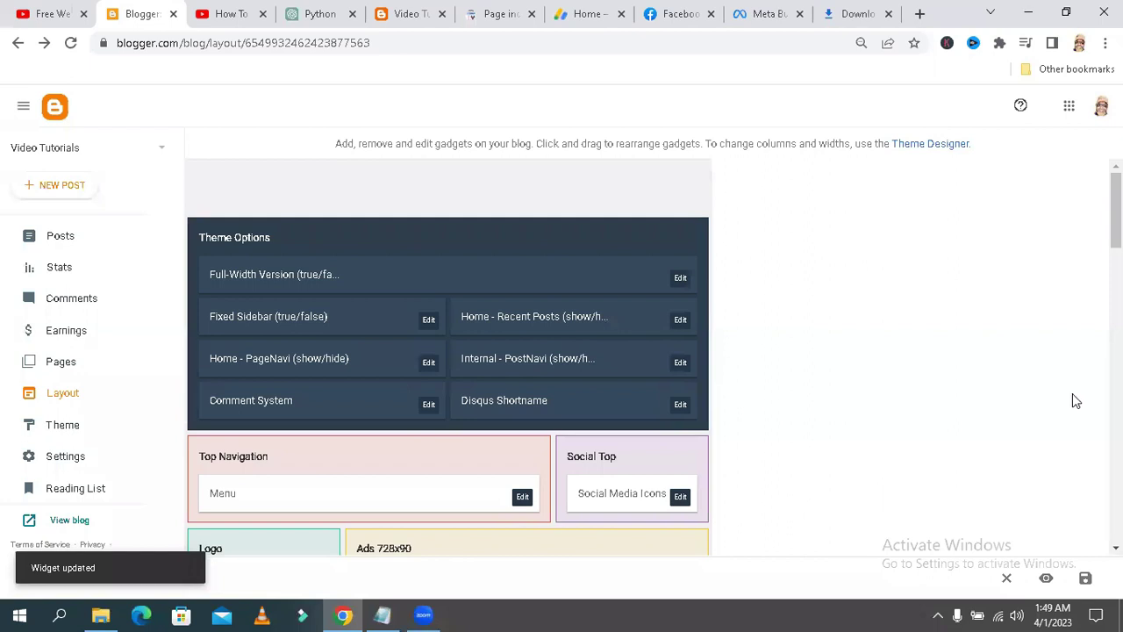
pyautogui.click(1086, 580)
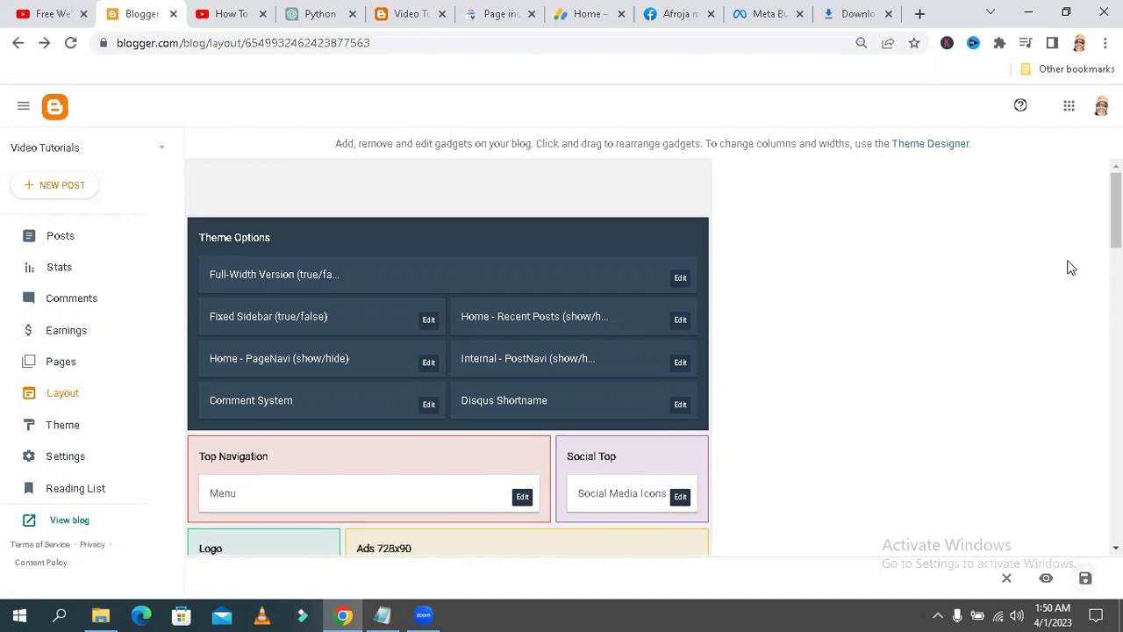
# Reload the live blog home page and scroll down to the new page-navigation buttons 1 and 2
pyautogui.click(409, 16)
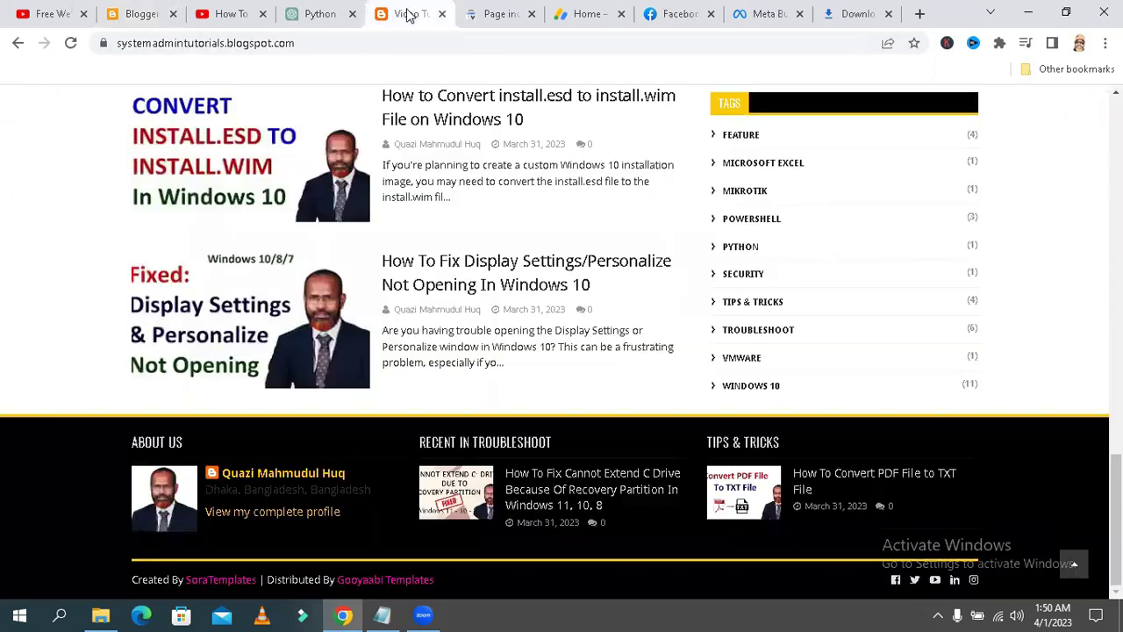
pyautogui.rightClick(92, 162)
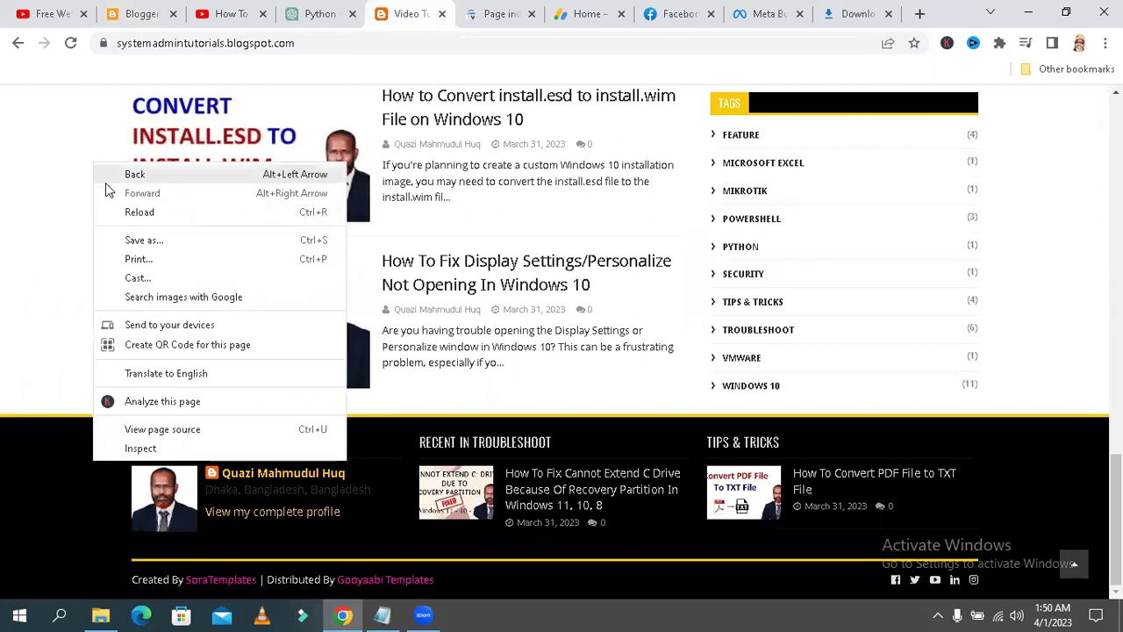
pyautogui.click(156, 211)
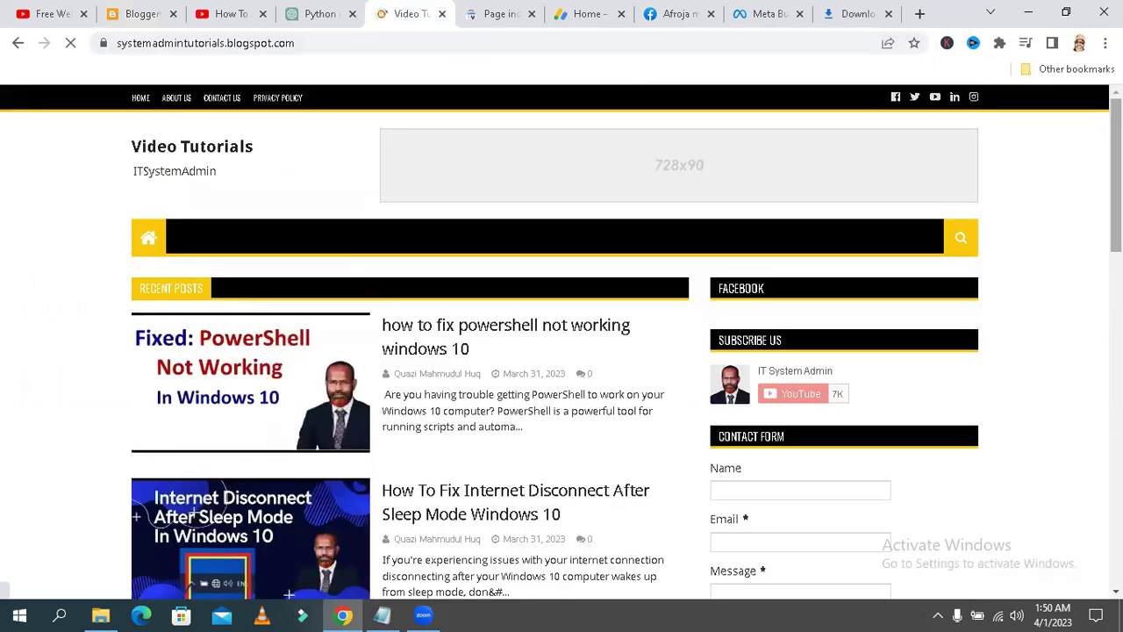
pyautogui.scroll(-7, 562, 351)
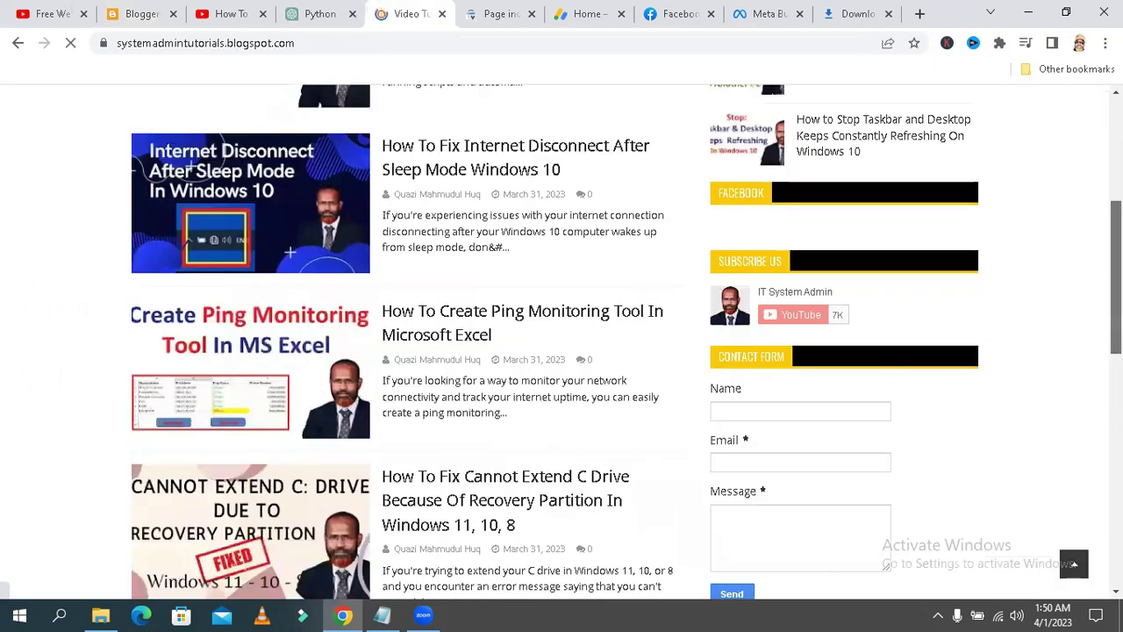
pyautogui.scroll(-5, 654, 479)
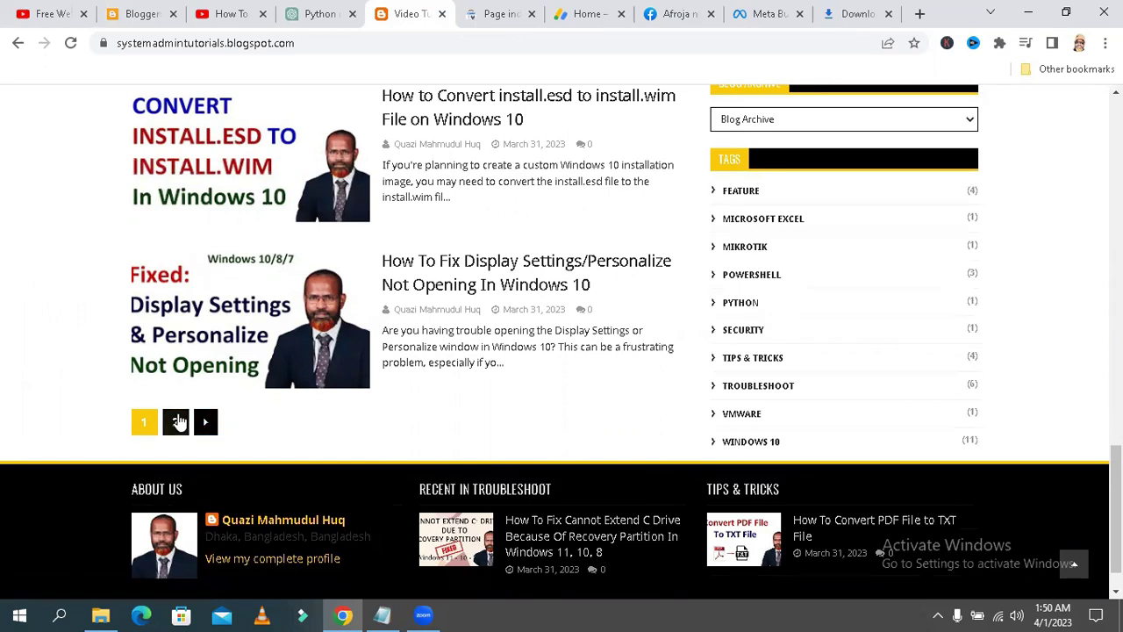
# Open page 2 of the blog's posts and scroll through its older posts
pyautogui.click(179, 426)
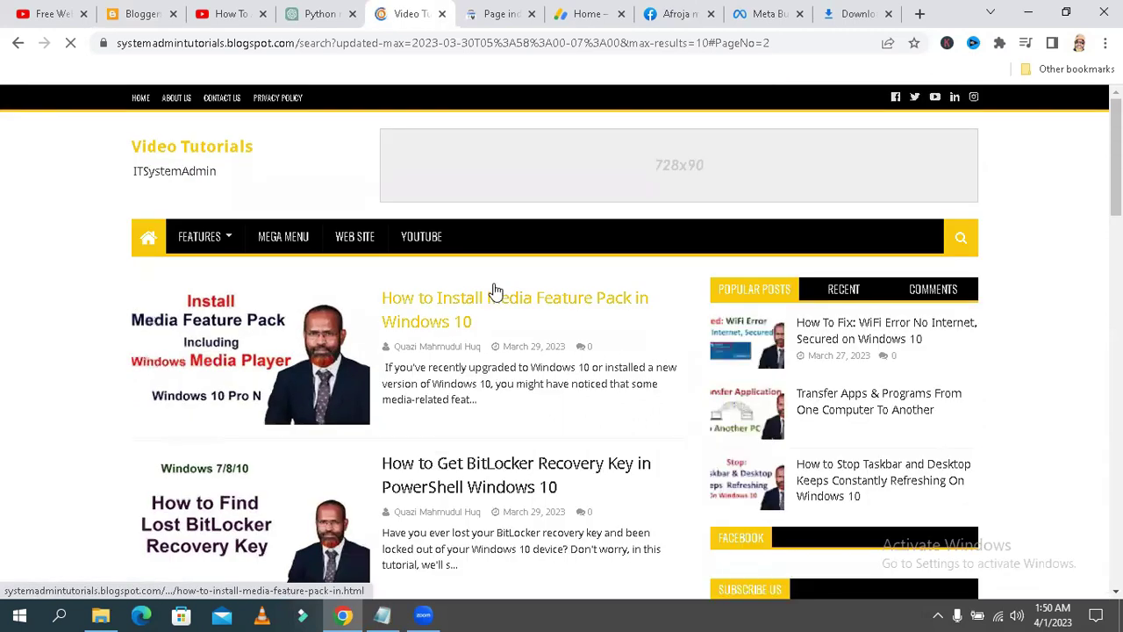
pyautogui.scroll(-1, 561, 351)
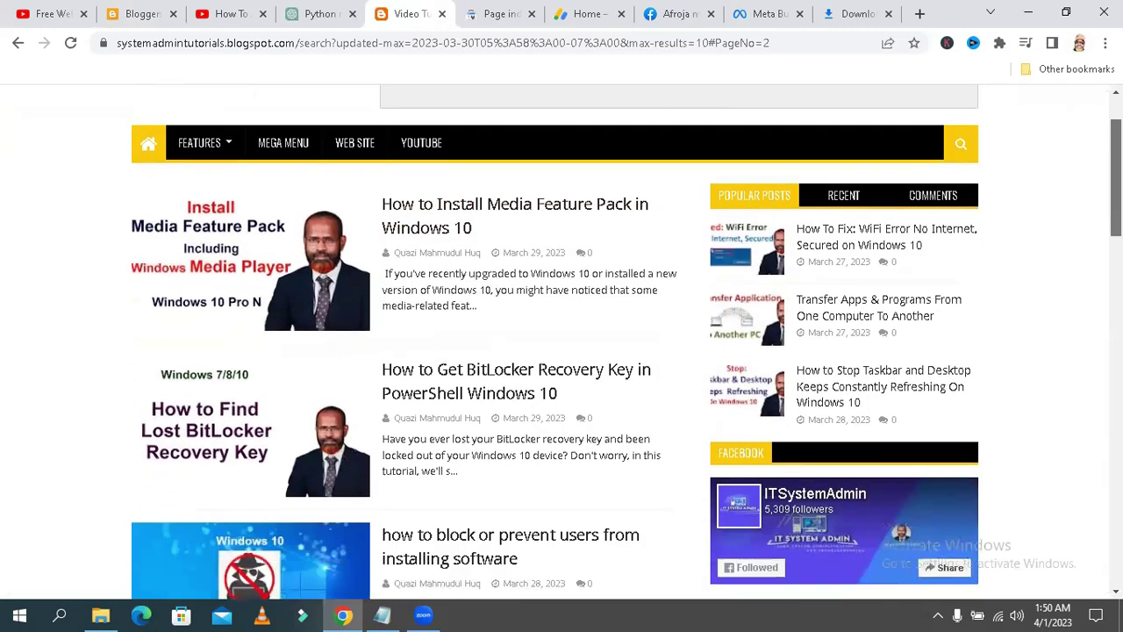
pyautogui.scroll(-3, 562, 351)
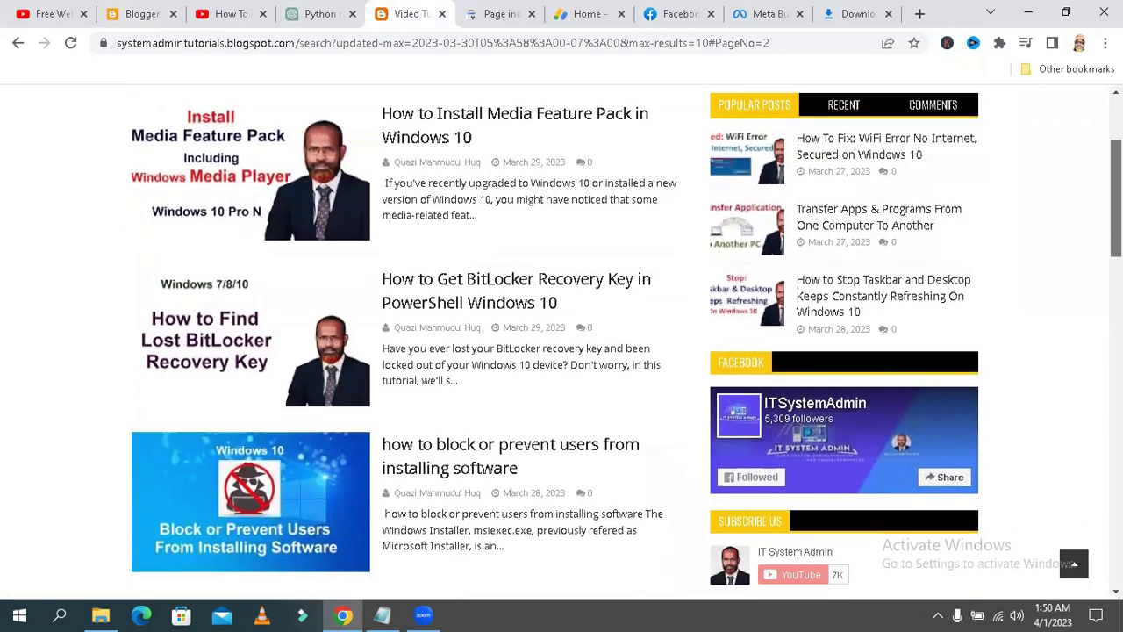
pyautogui.scroll(-7, 561, 351)
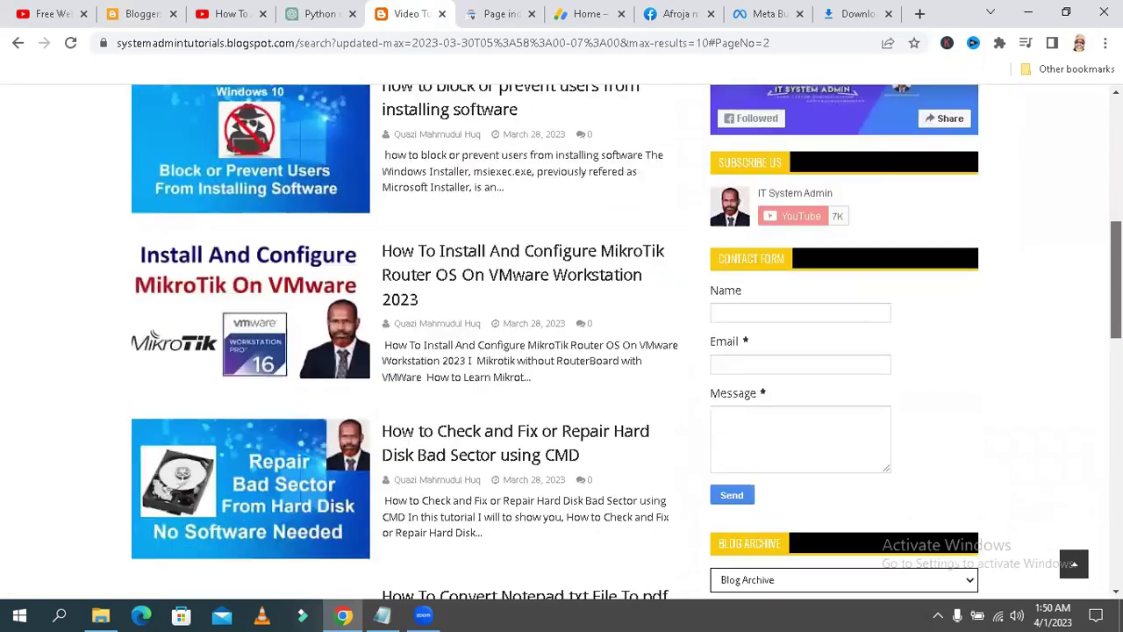
pyautogui.scroll(-7, 1093, 480)
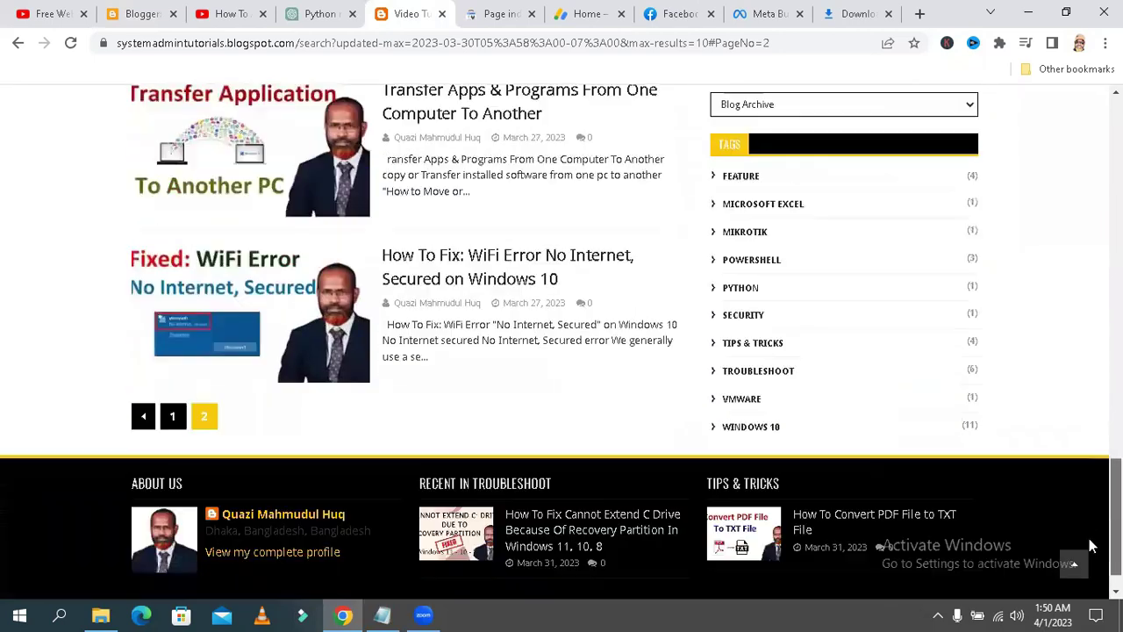
pyautogui.scroll(2, 1092, 480)
pyautogui.scroll(13, 1093, 480)
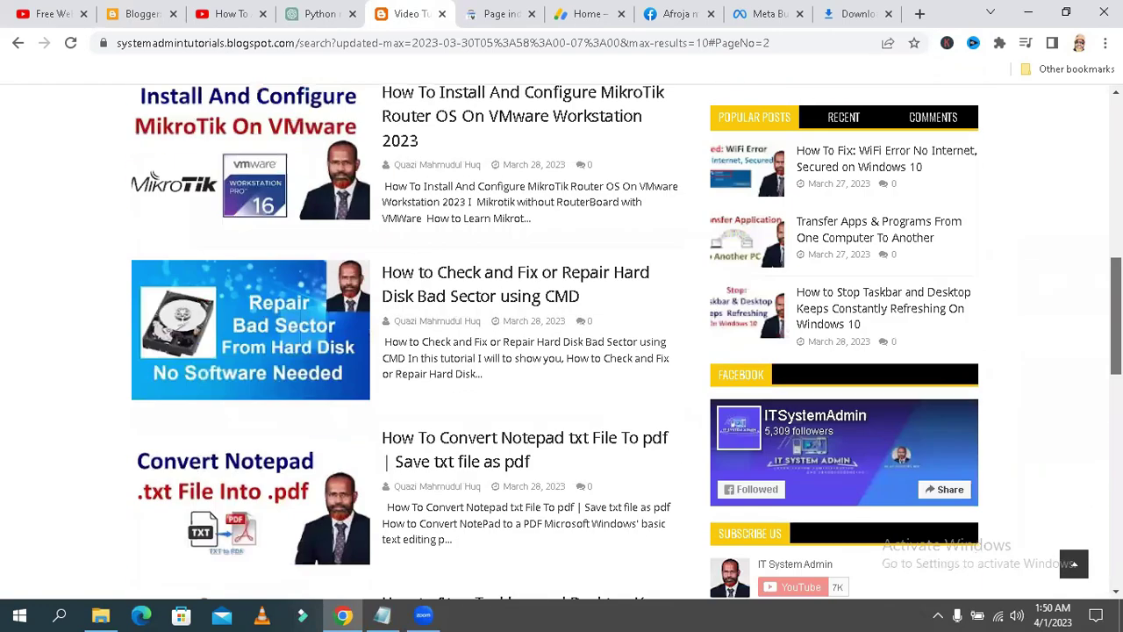
pyautogui.scroll(3, 1092, 480)
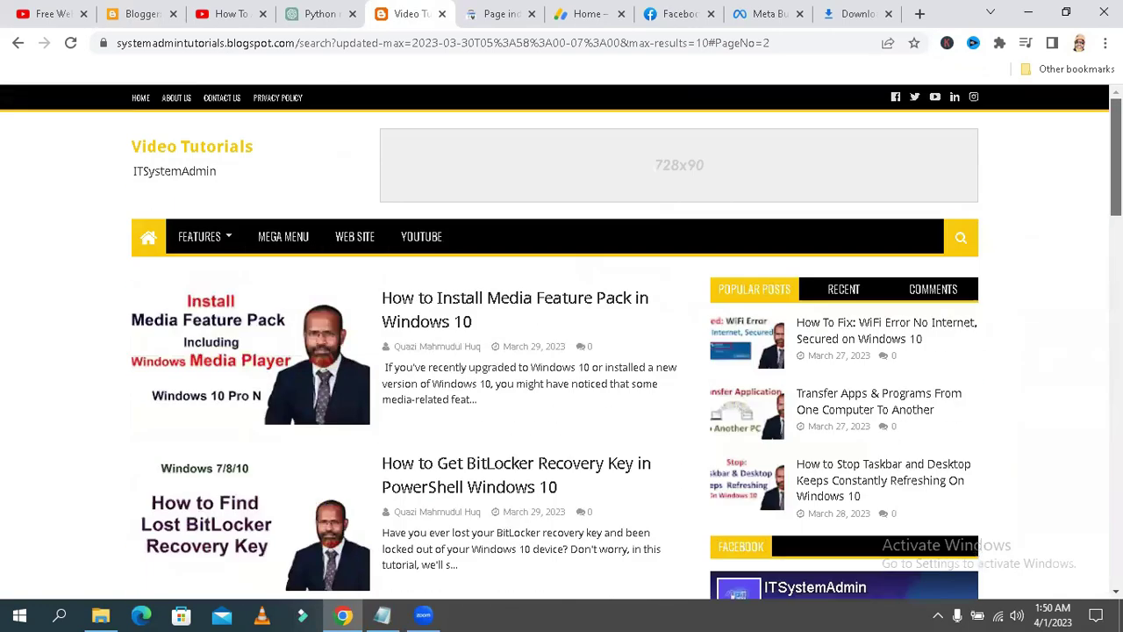
pyautogui.scroll(-2, 1093, 480)
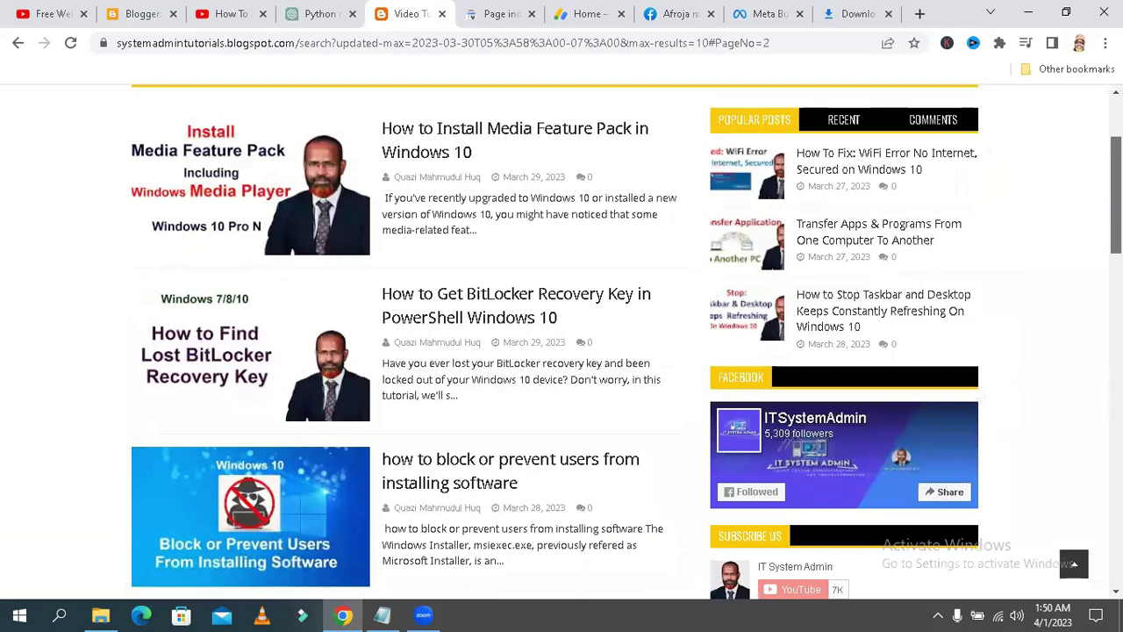